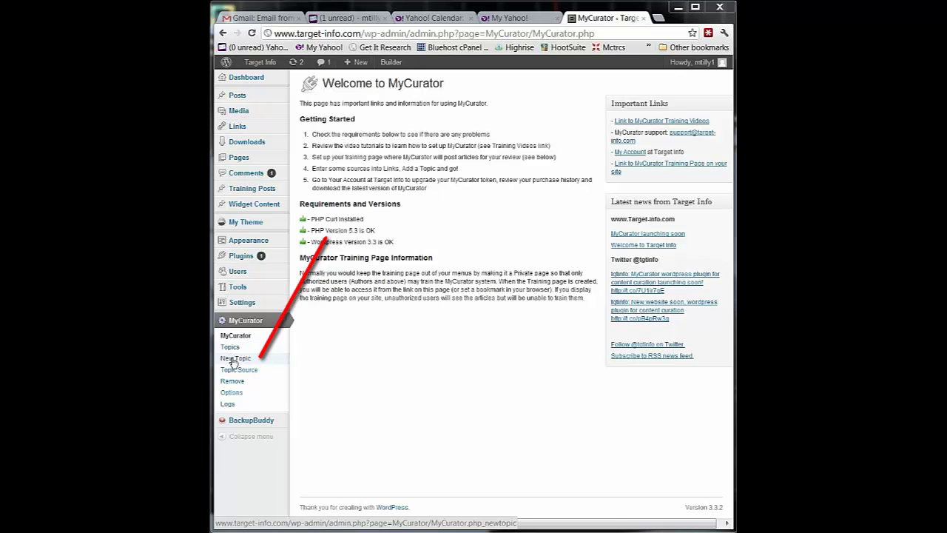
# Create a new topic named 'Content Curation' with Topic Search 1 set to 'content curation'
pyautogui.click(233, 359)
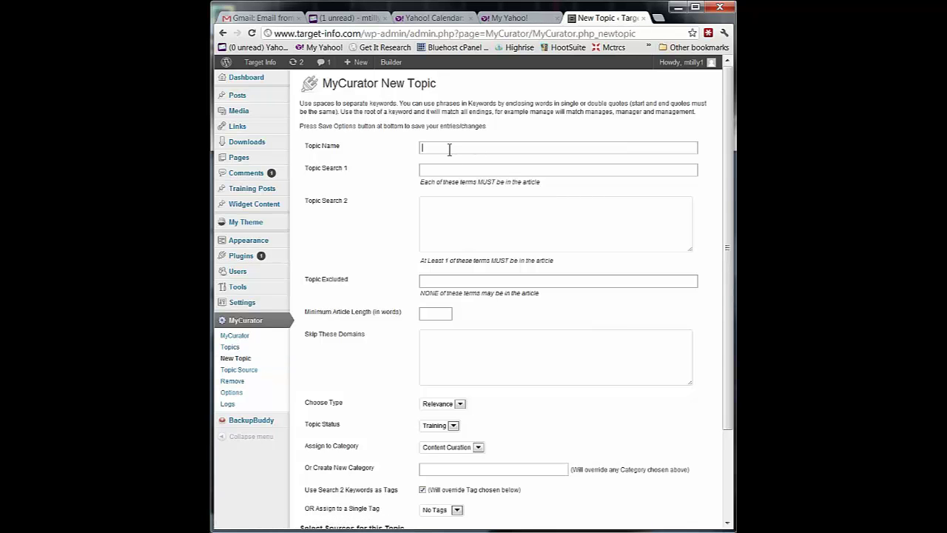
pyautogui.write('Content Curation')
pyautogui.write('content curation')
pyautogui.press('BackSpace')
pyautogui.press('BackSpace')
pyautogui.press('BackSpace')
pyautogui.press('BackSpace')
# Fill Topic Search 2 with content aggregation, discovery, b2b, marketing, customer retention and customer engagement
pyautogui.write('ion')
pyautogui.click(448, 208)
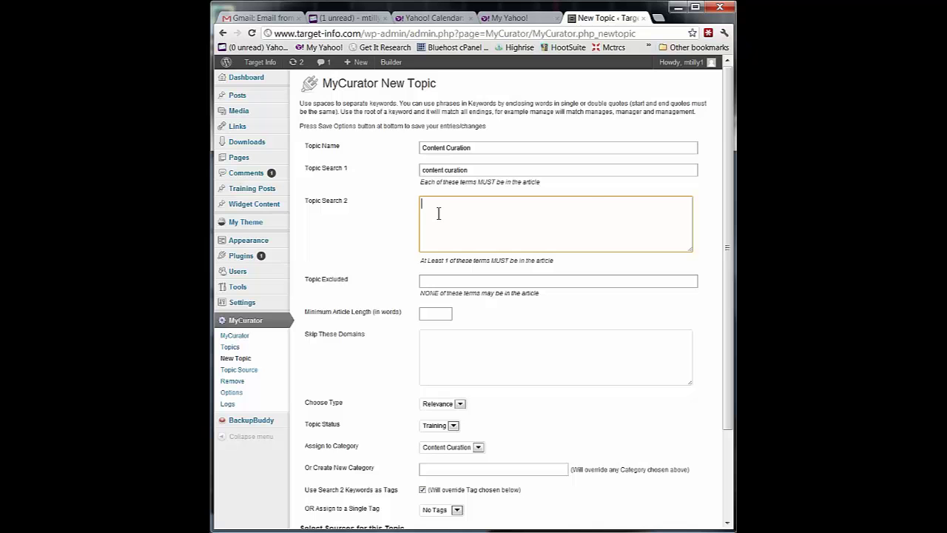
pyautogui.write('"content curation" "content aggregation" discovery business b2b solution marketing "customer retention" "customer engagement"')
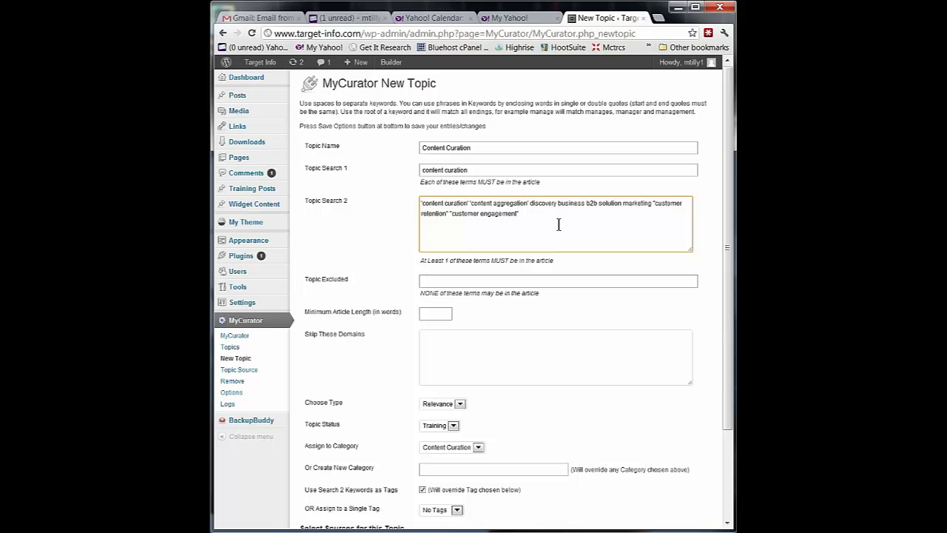
# Set the Minimum Article Length to 200 words
pyautogui.click(447, 284)
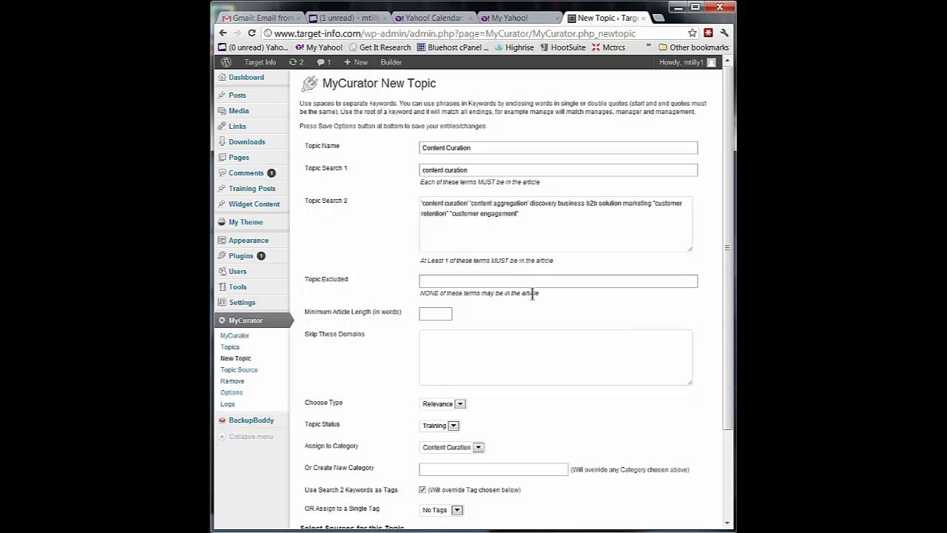
pyautogui.write('200')
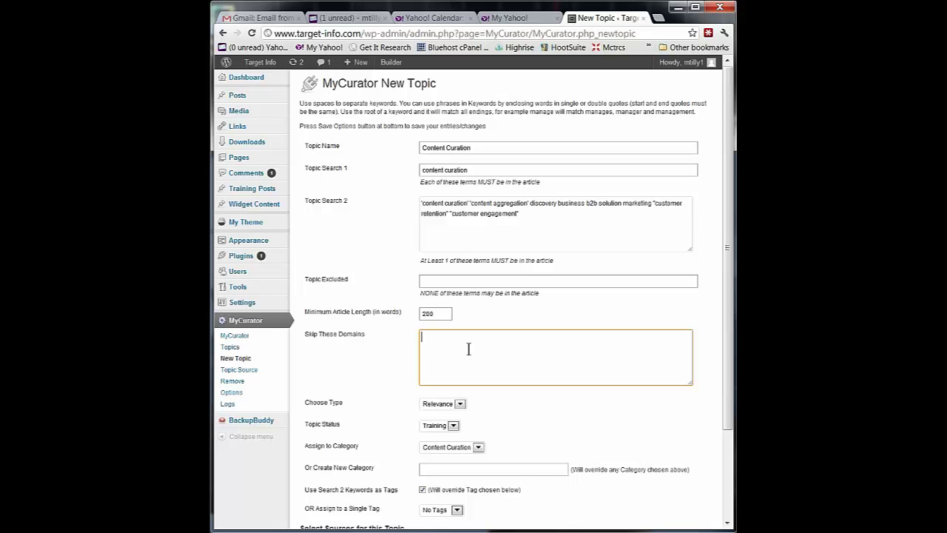
# Add indeed.com to the Skip These Domains list
pyautogui.write('indeed.com')
pyautogui.click(446, 281)
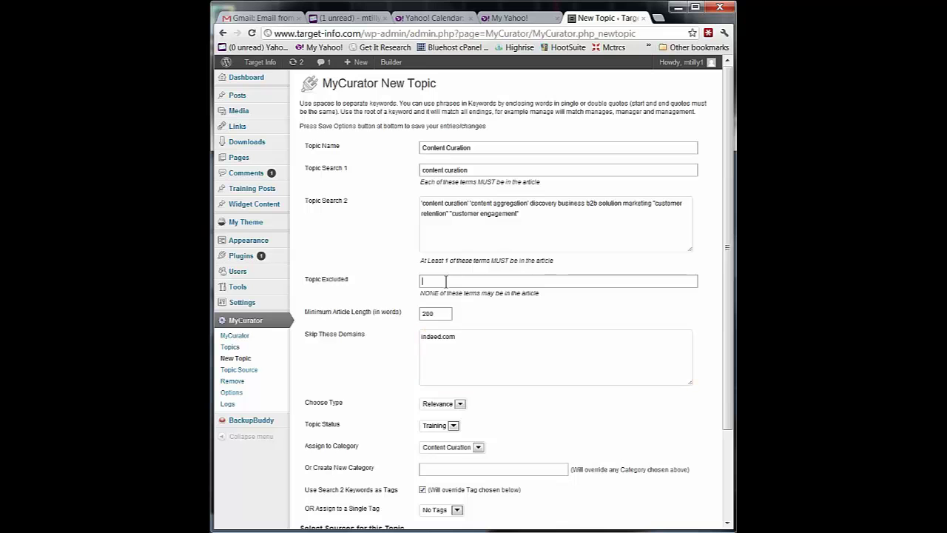
pyautogui.click(460, 404)
pyautogui.click(438, 420)
pyautogui.click(459, 404)
pyautogui.click(447, 448)
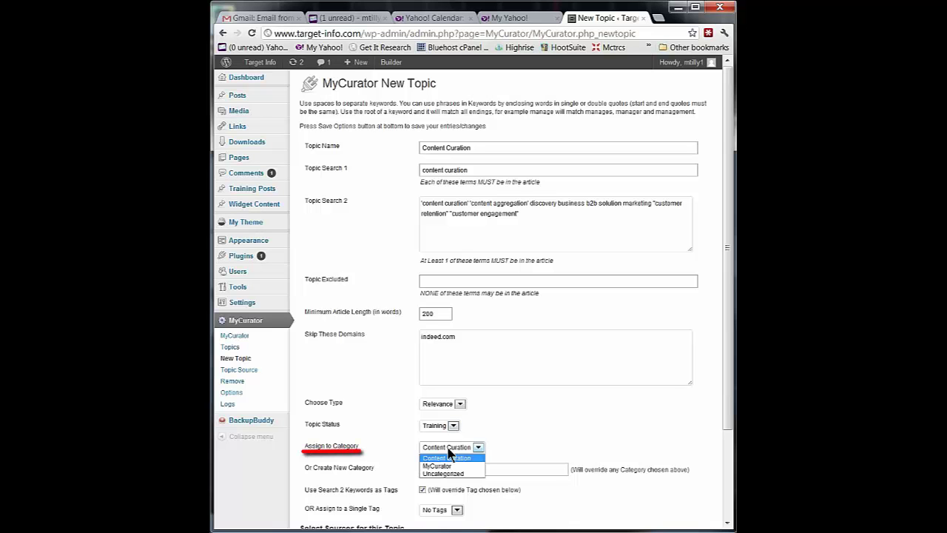
pyautogui.click(448, 450)
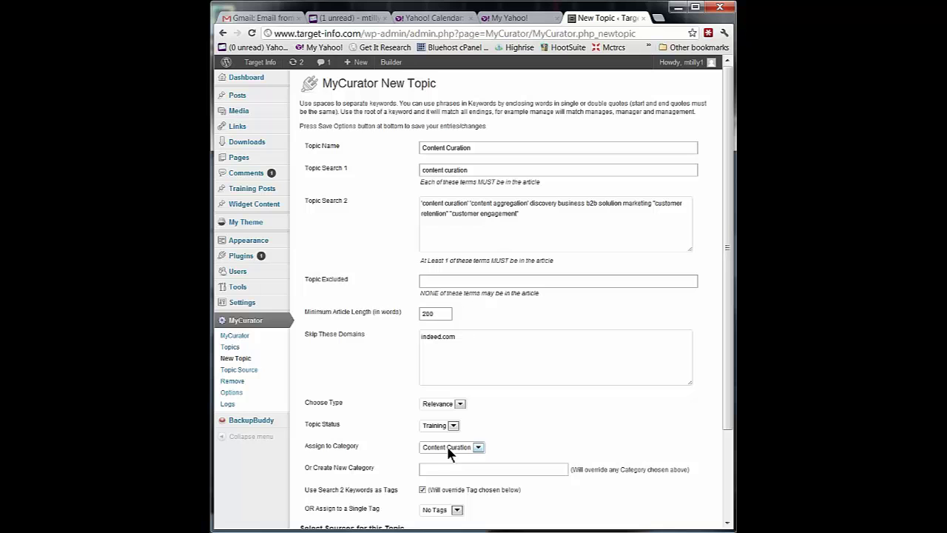
pyautogui.click(440, 467)
# Scroll past the category and tag settings and return to the Topic Search 2 box
pyautogui.scroll(-3, 655, 464)
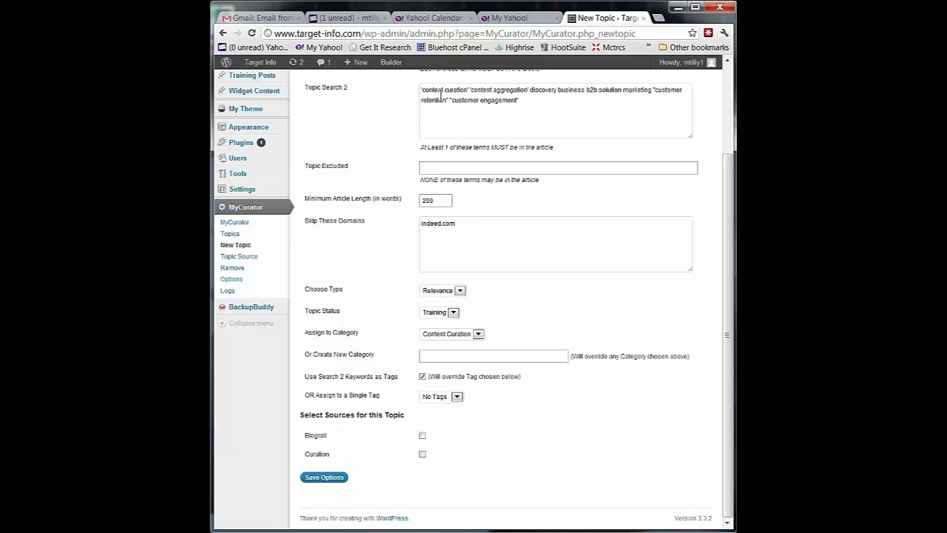
pyautogui.click(598, 92)
pyautogui.click(441, 400)
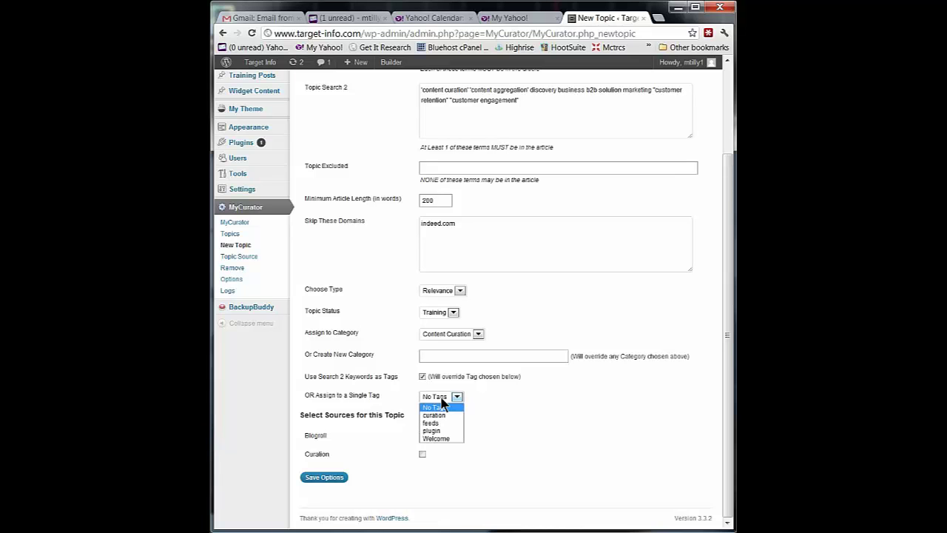
pyautogui.click(541, 407)
# Scroll up and back down to review the completed Content Curation topic form
pyautogui.scroll(3, 451, 181)
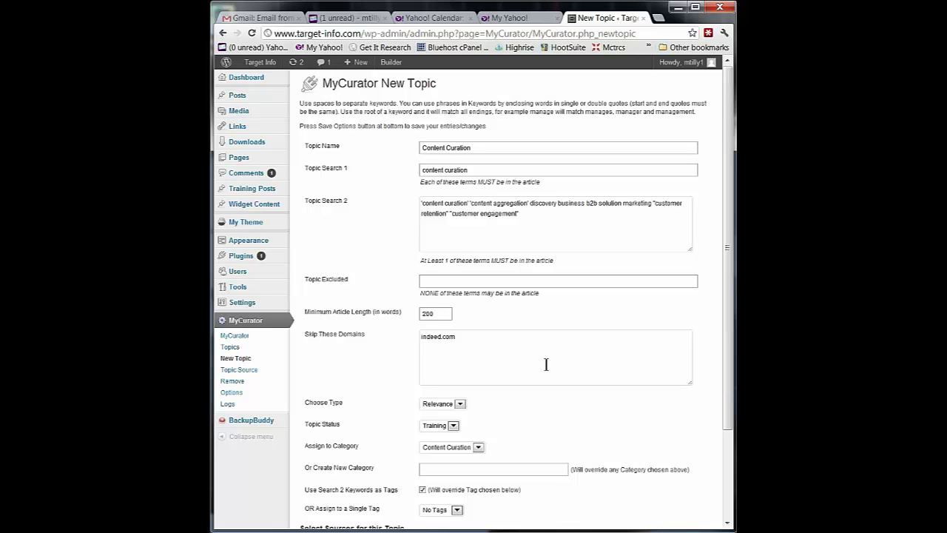
pyautogui.scroll(-3, 519, 404)
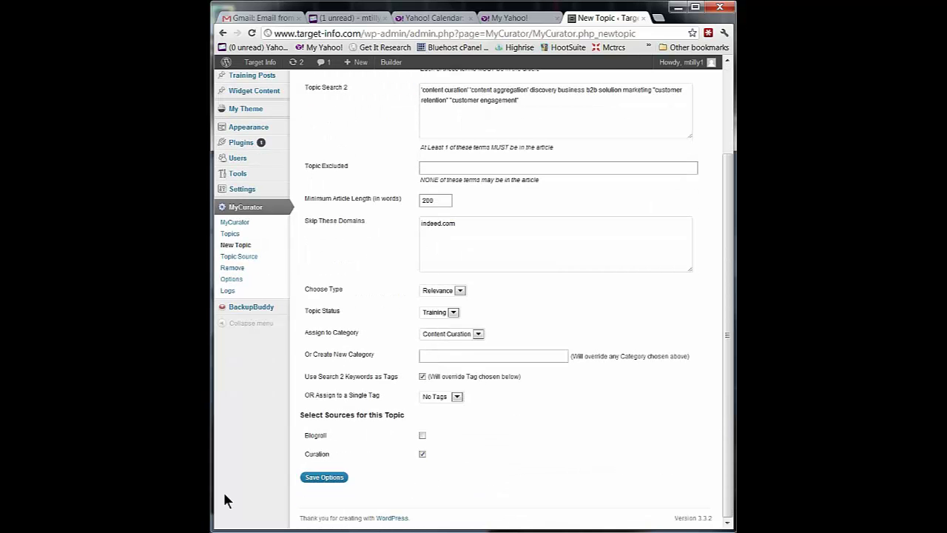
# Save the Content Curation topic and view it in the MyCurator Topics list
pyautogui.click(327, 477)
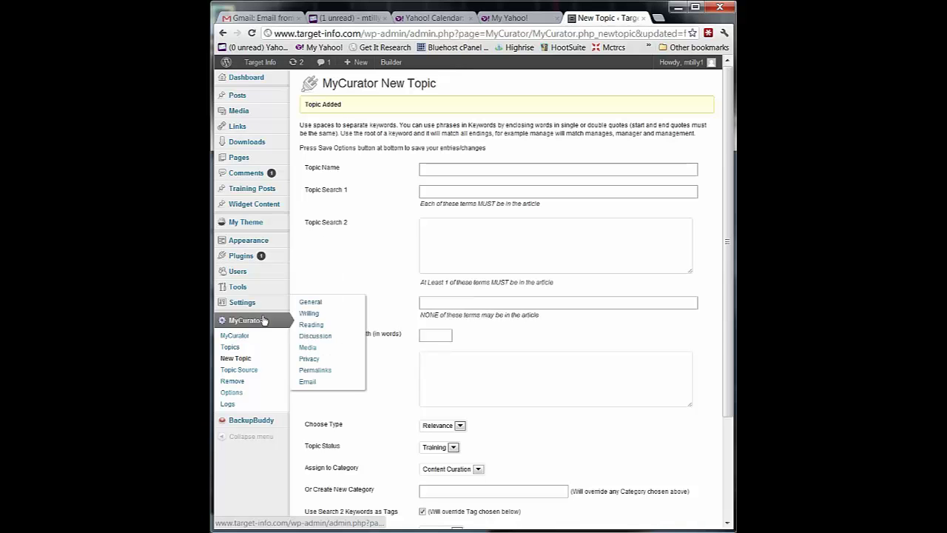
pyautogui.click(232, 348)
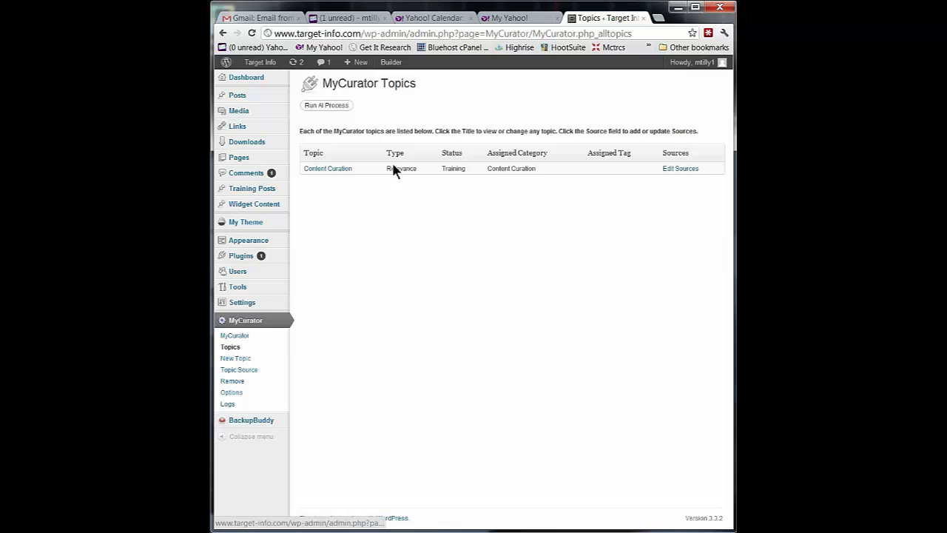
pyautogui.click(323, 170)
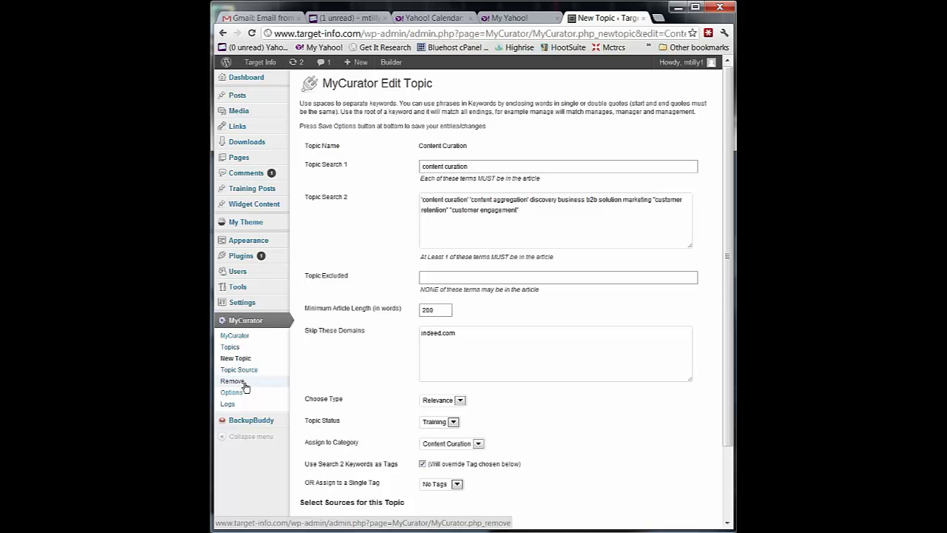
pyautogui.click(234, 348)
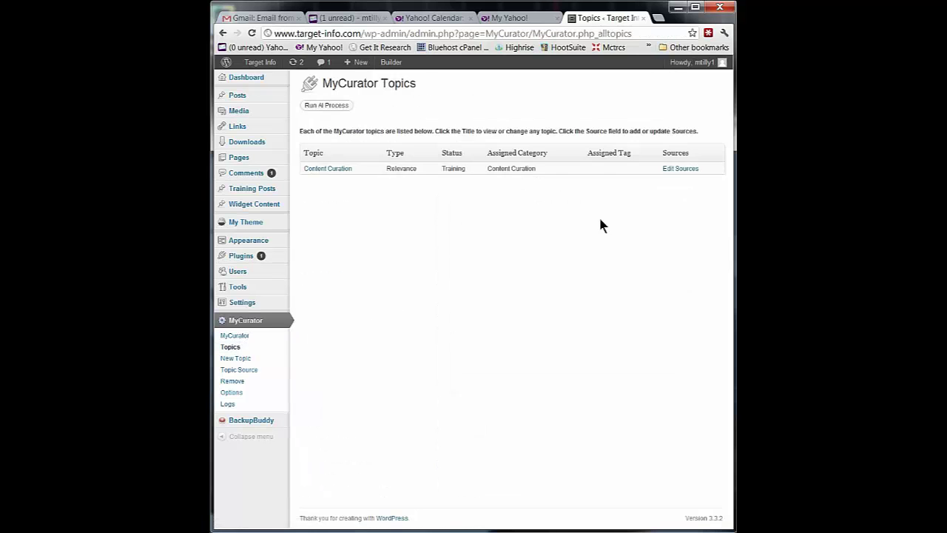
# Show the Content Curation topic's sources page, with Curation checked and Blogroll unchecked
pyautogui.click(674, 170)
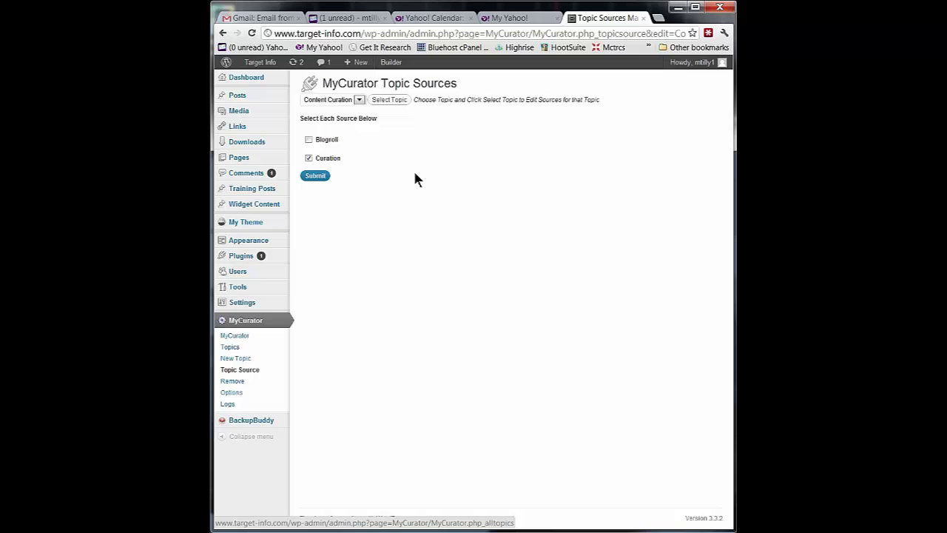
# Return to the MyCurator Topics list showing Content Curation as Relevance, Training
pyautogui.click(230, 348)
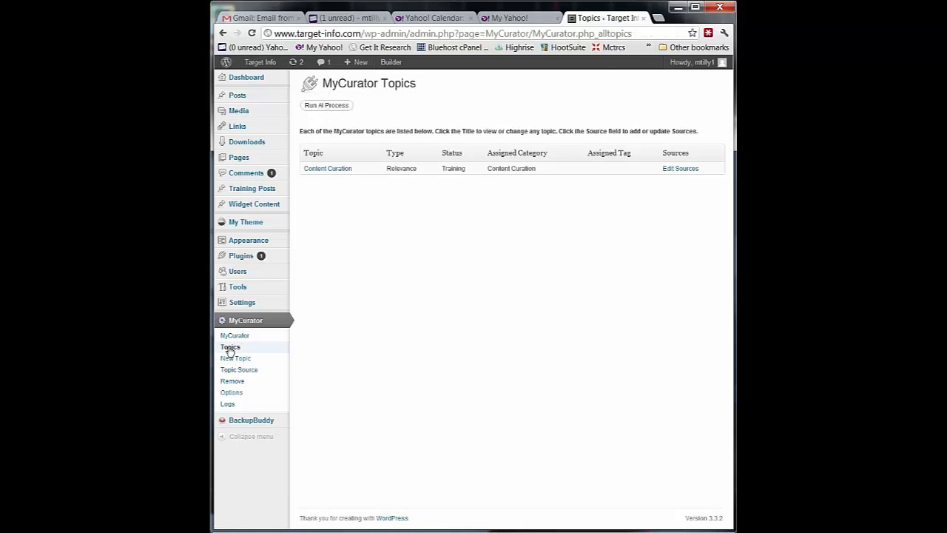